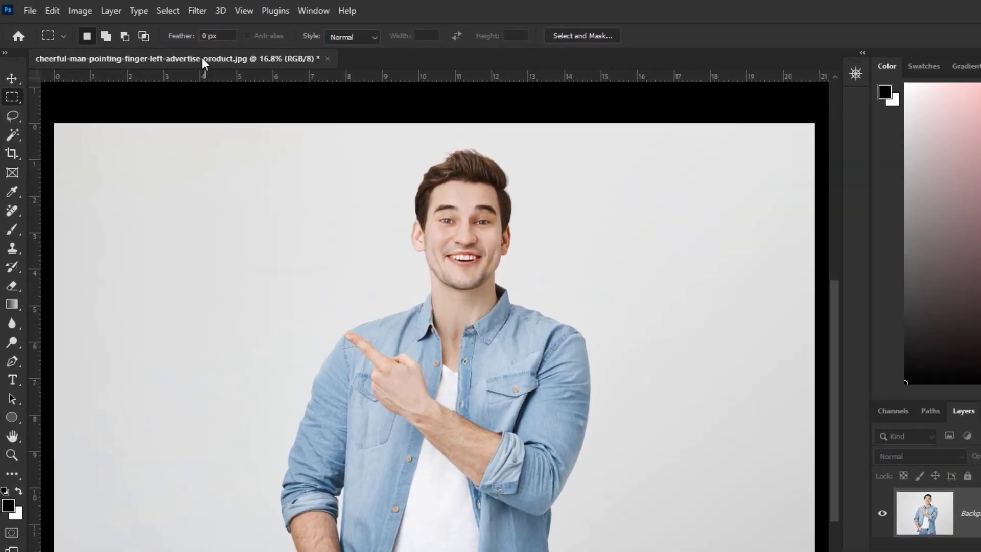
Step: Select the man automatically with Select > Subject, separating him from the grey background
click(179, 17)
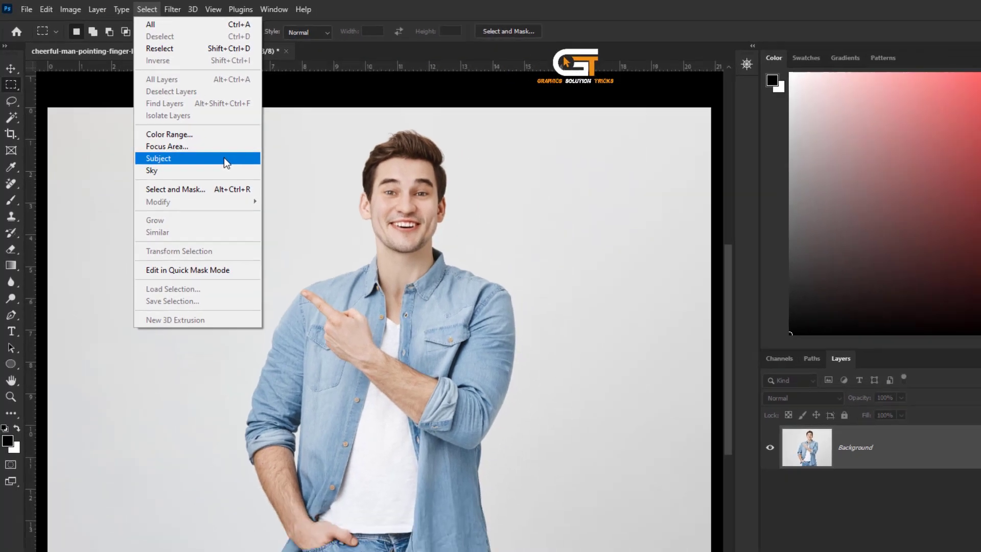
click(239, 181)
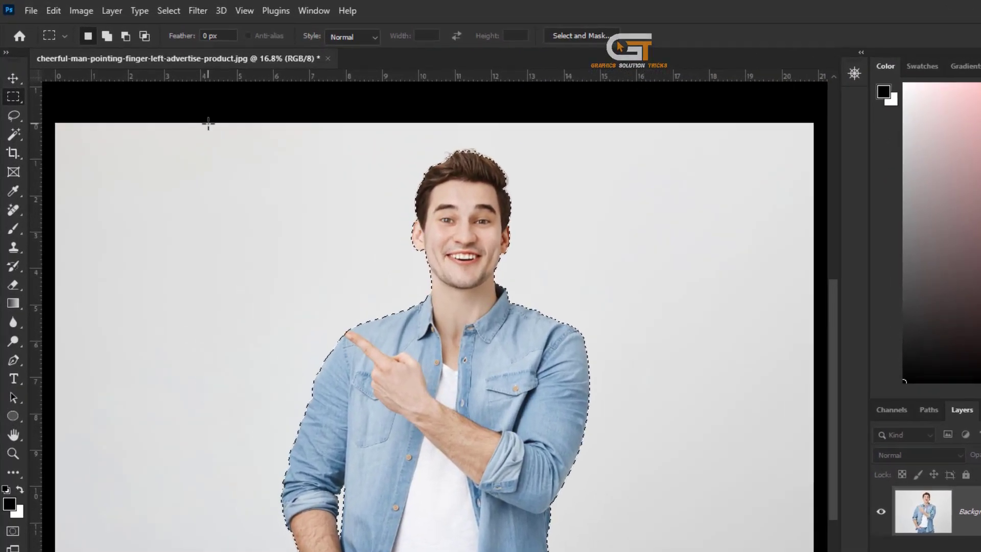
Step: Copy the selected man onto his own new layer via Layer Via Copy
click(113, 12)
mouse_move(129, 31)
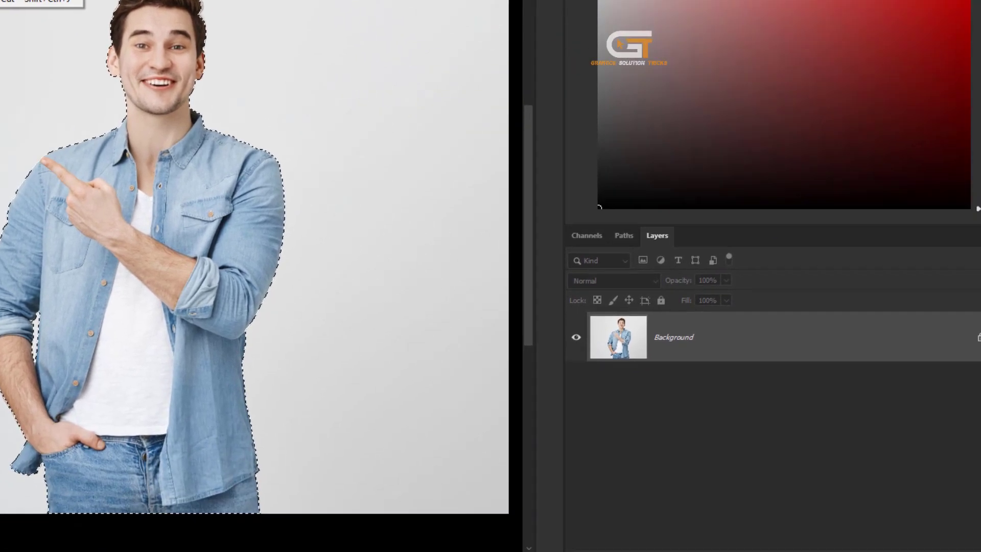
click(31, 2)
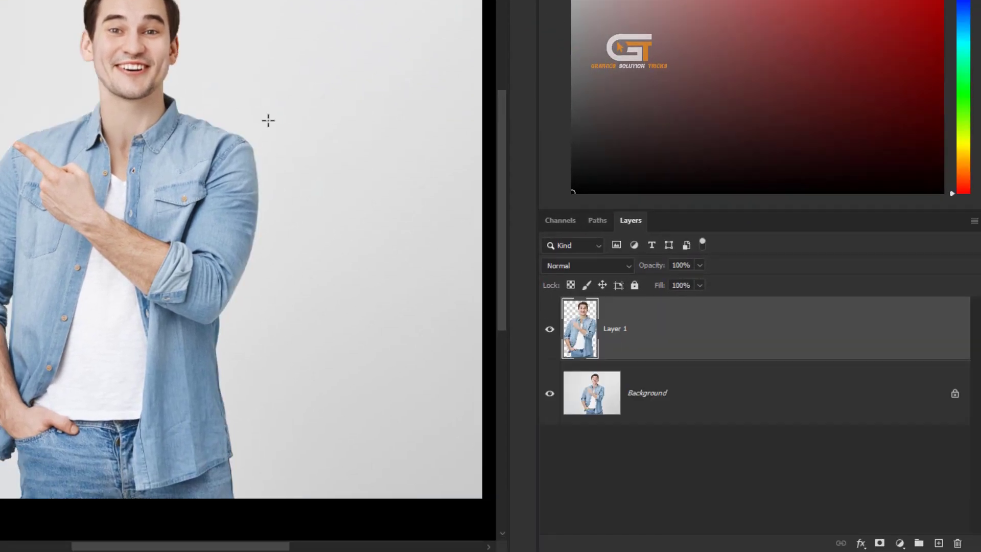
Step: Add a Solid Color fill layer above Background and set its colour to pure white #ffffff
click(792, 407)
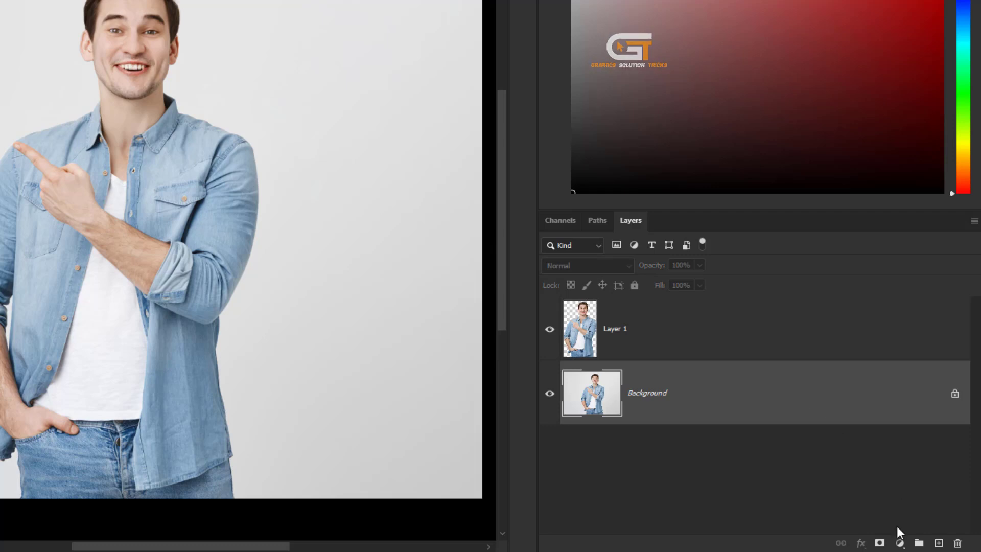
click(900, 542)
click(942, 286)
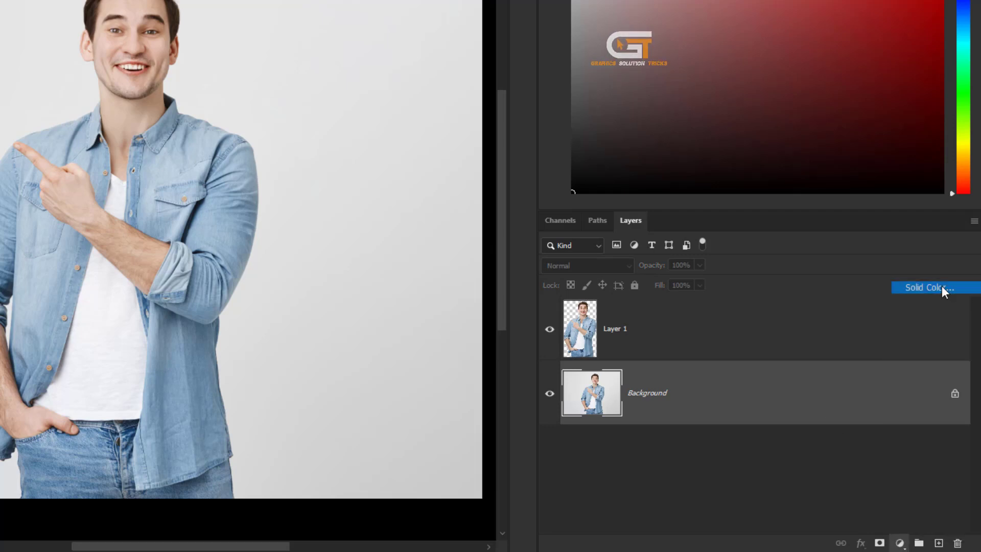
click(56, 59)
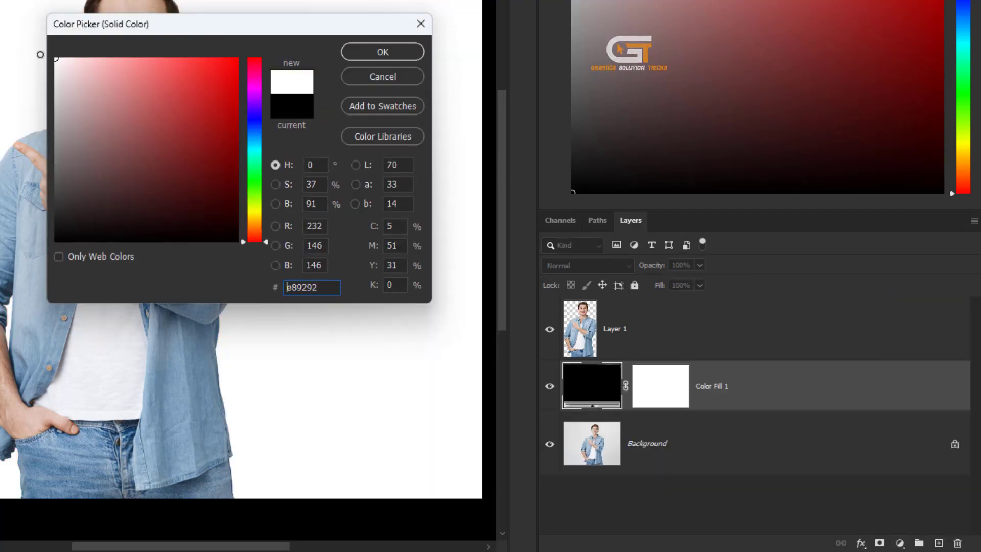
click(56, 60)
Step: Confirm the white fill and load the man's cutout outline as a selection
click(382, 52)
click(579, 328)
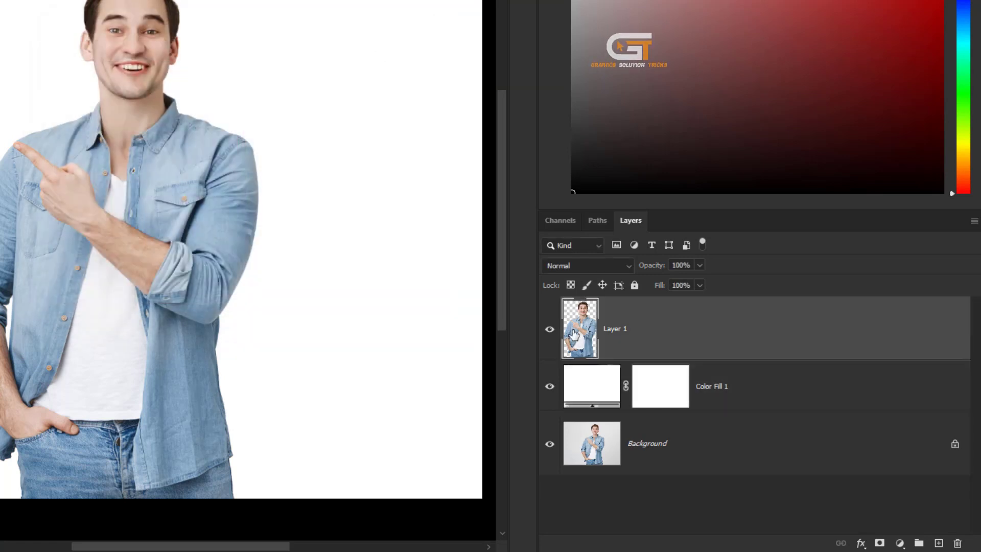
right_click(580, 328)
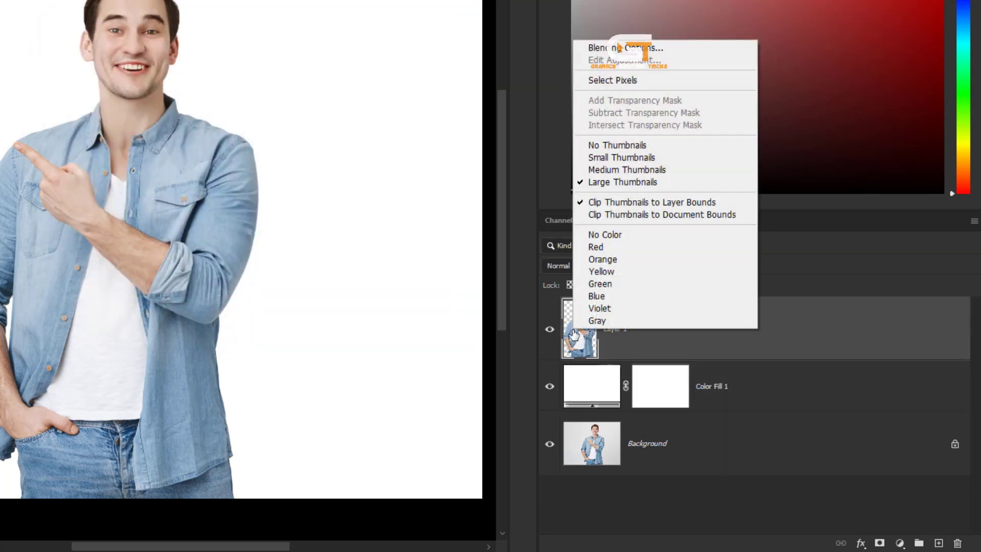
click(618, 81)
Step: Fill a new layer above the white fill with a black silhouette of the man, then deselect
click(827, 394)
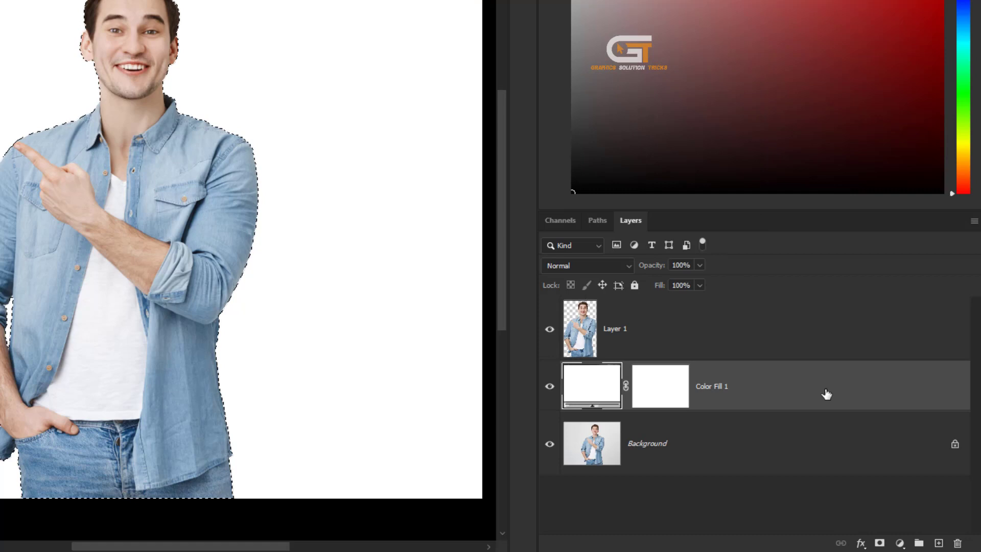
click(938, 544)
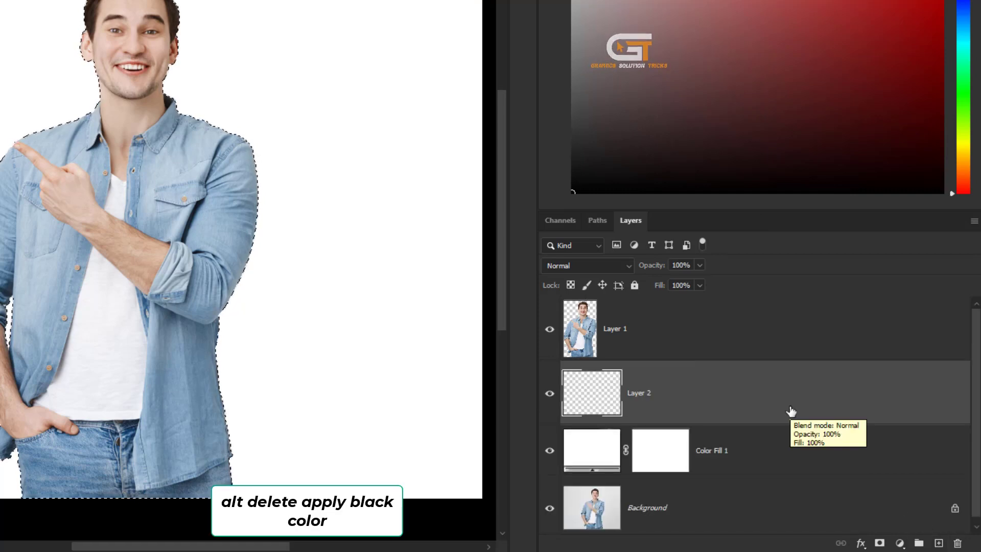
key(alt+Delete)
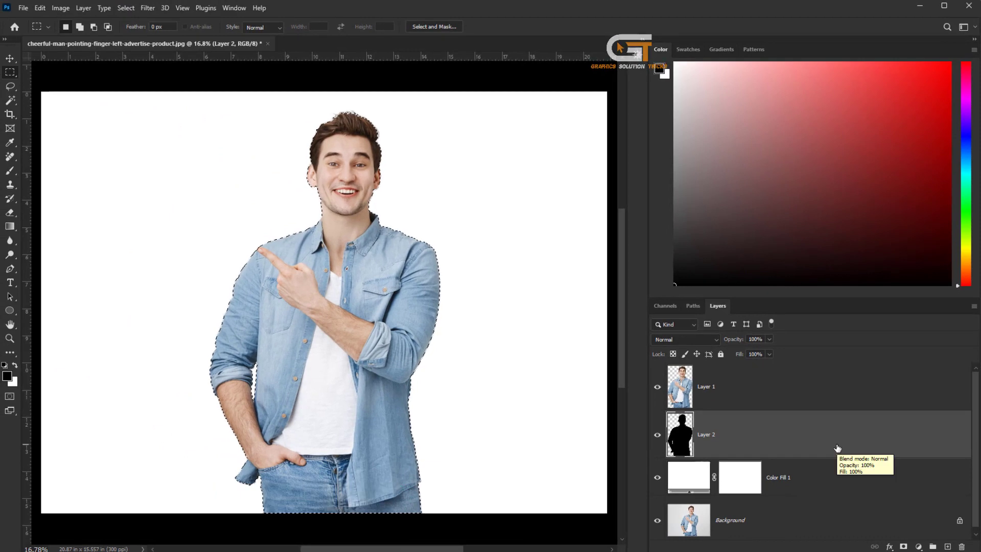
click(126, 8)
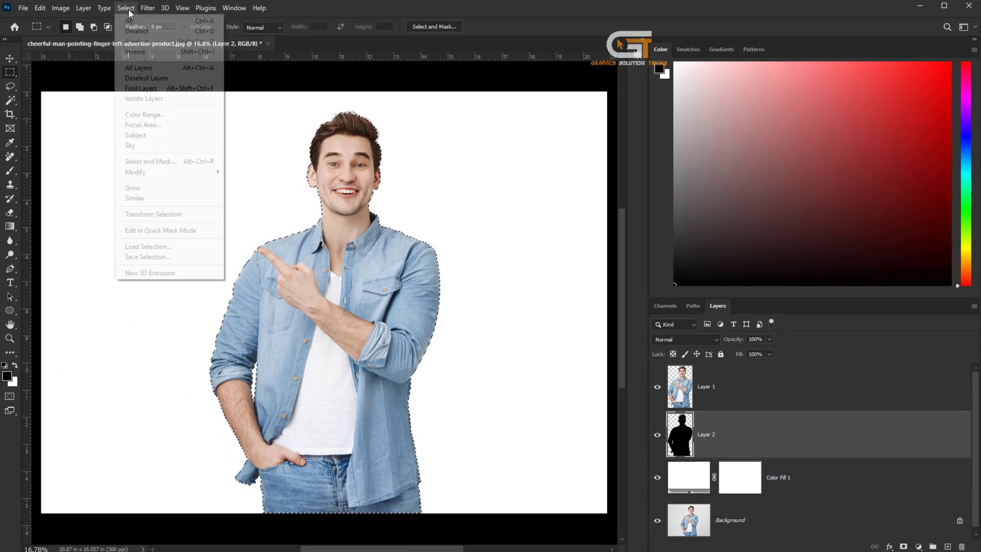
click(174, 31)
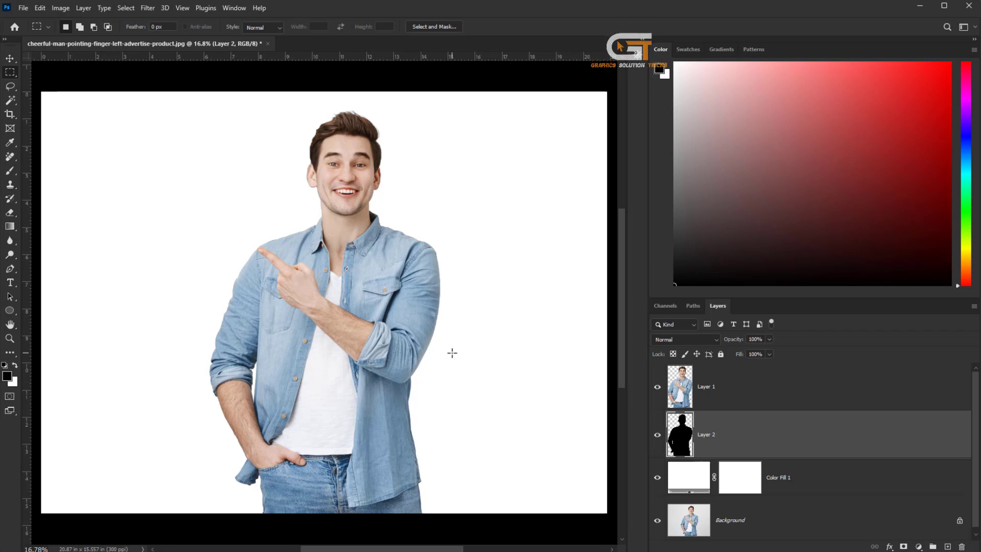
Step: Free-transform Layer 2 to shift the black silhouette right and up behind the man
key(ctrl+t)
drag(387, 328, 411, 345)
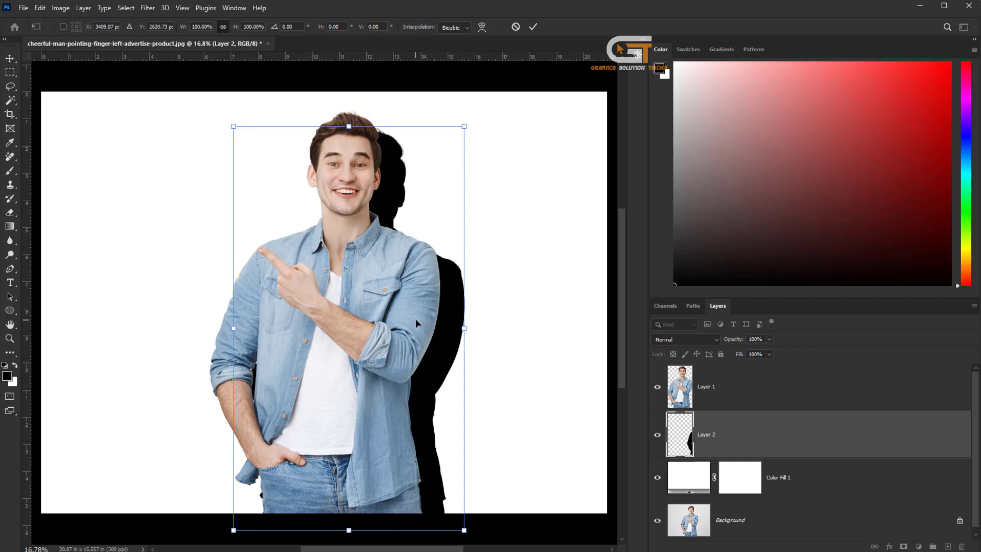
drag(411, 345, 427, 326)
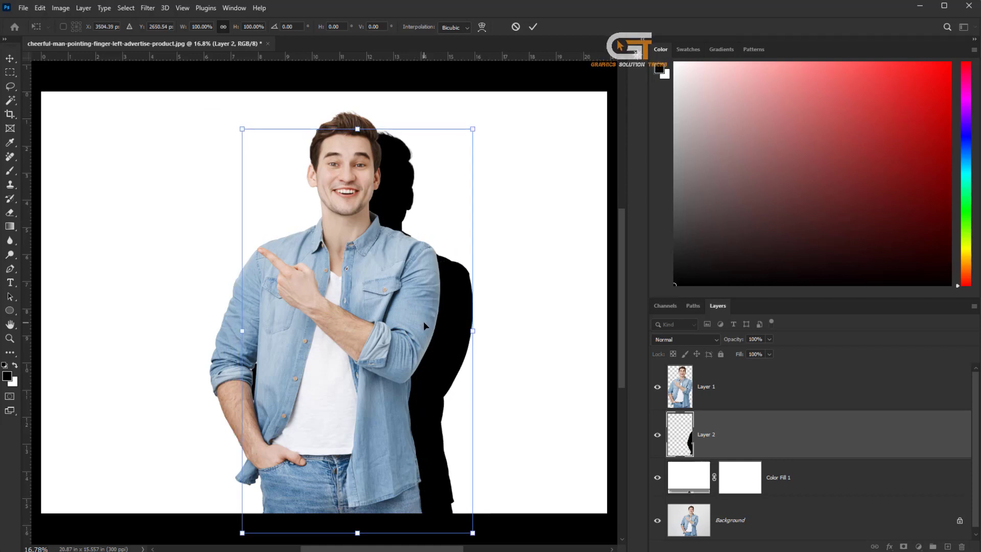
key(Return)
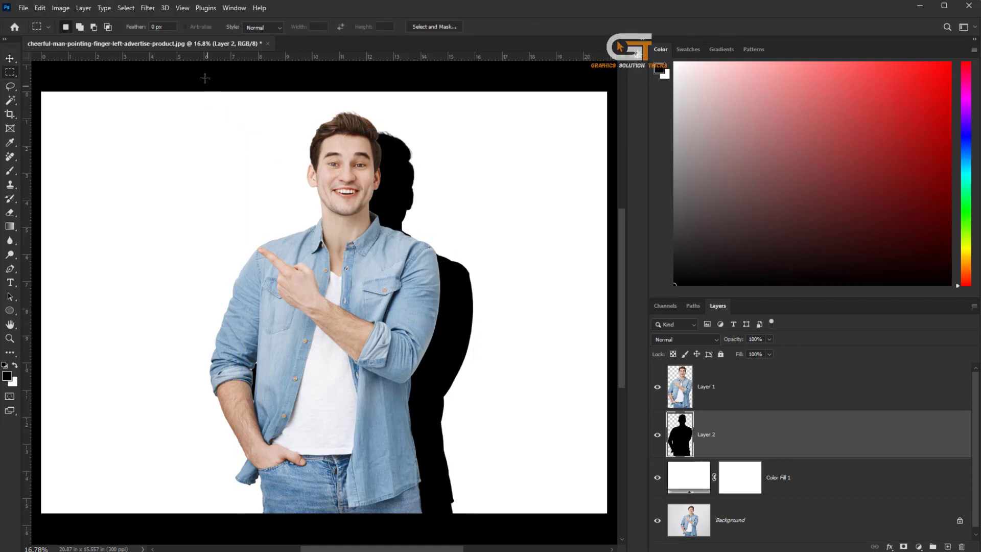
Step: Apply a Gaussian Blur with a 40-pixel radius to the silhouette layer
click(148, 9)
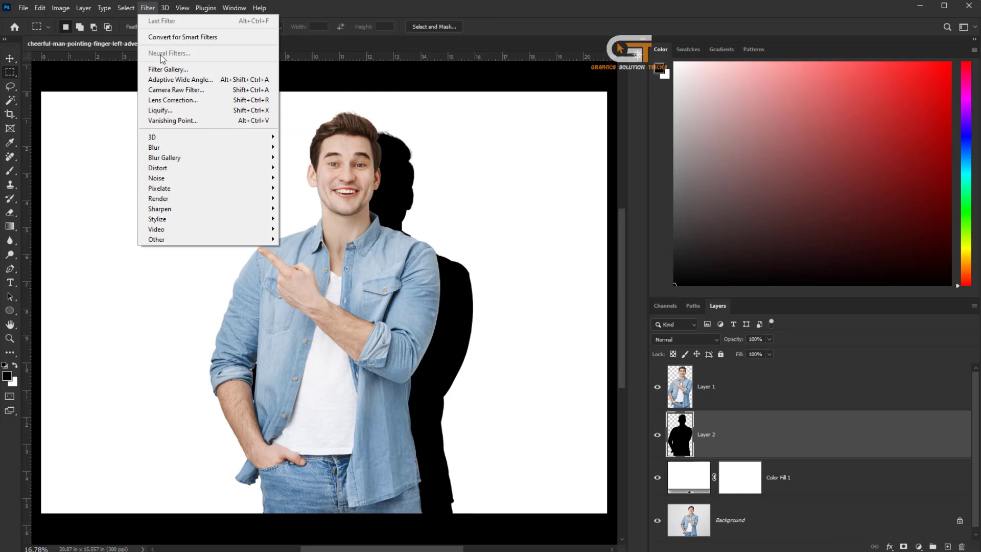
mouse_move(206, 147)
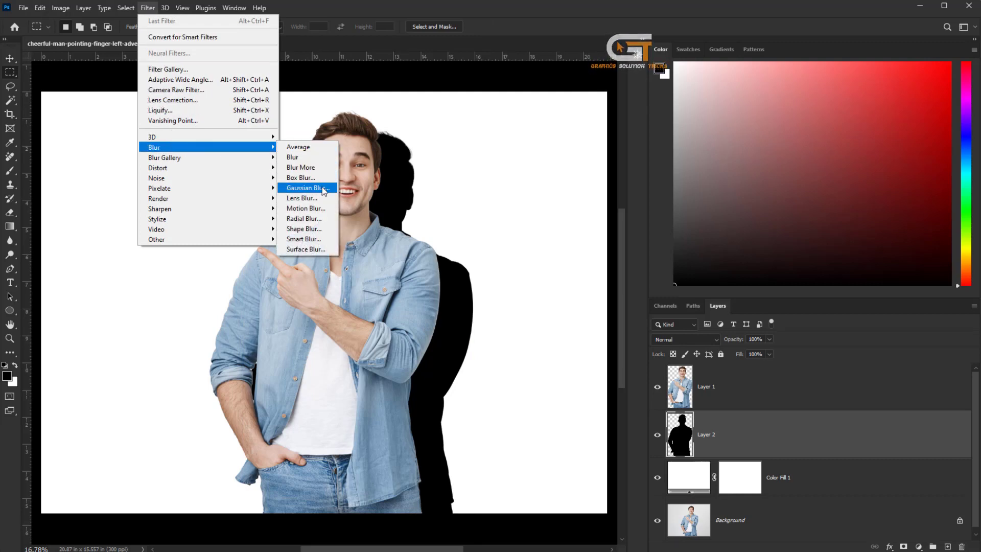
click(307, 188)
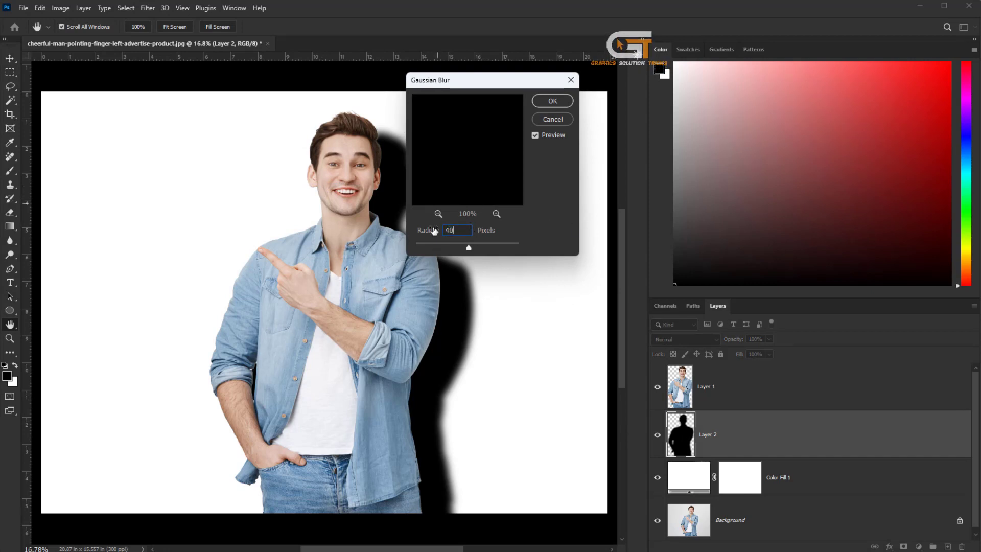
key(Return)
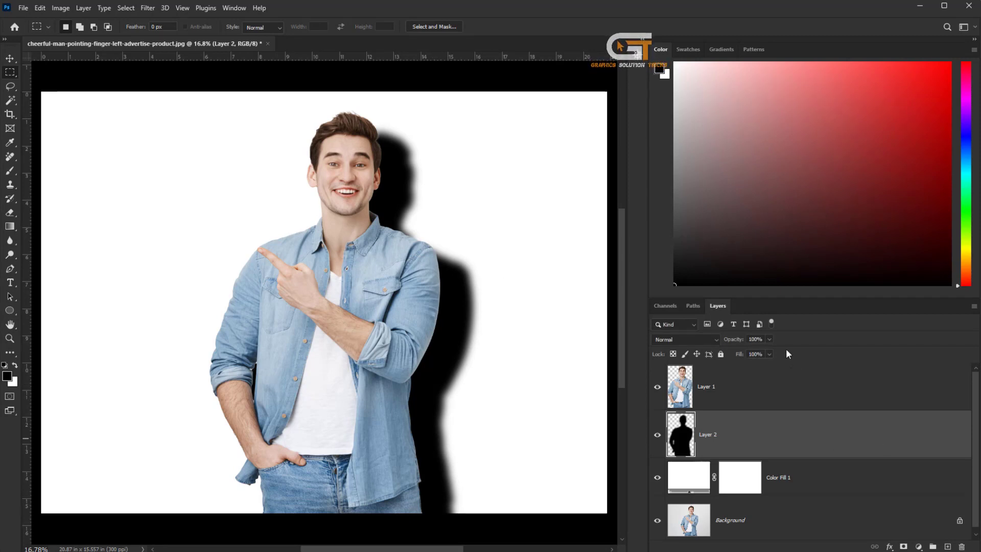
Step: Set Layer 2 opacity to 50% and nudge the shadow slightly left toward the man
click(770, 339)
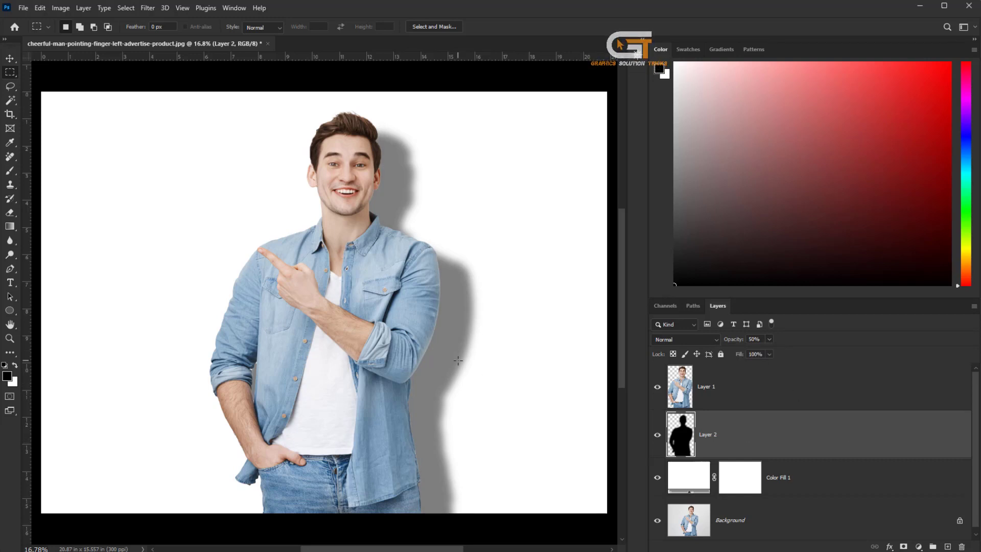
key(ctrl+t)
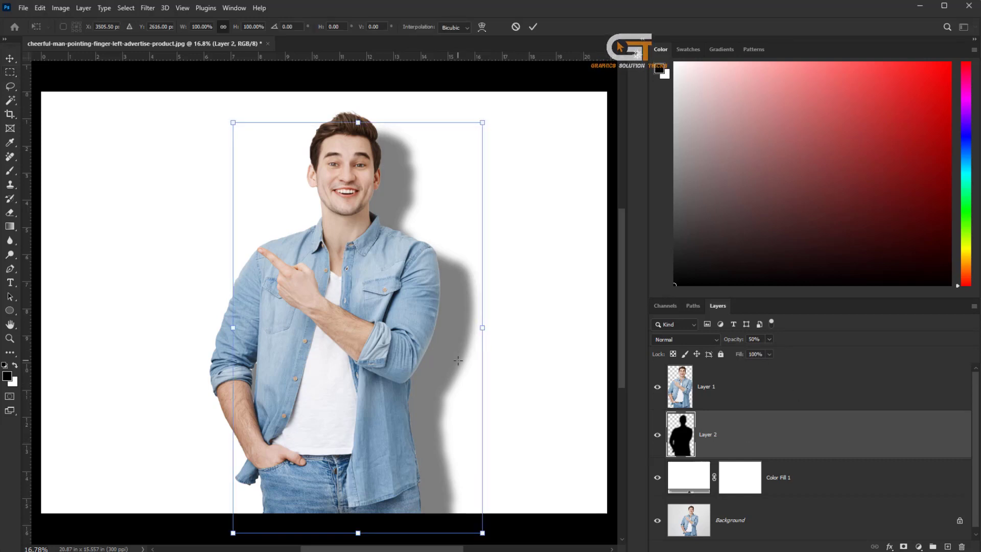
drag(457, 361, 443, 346)
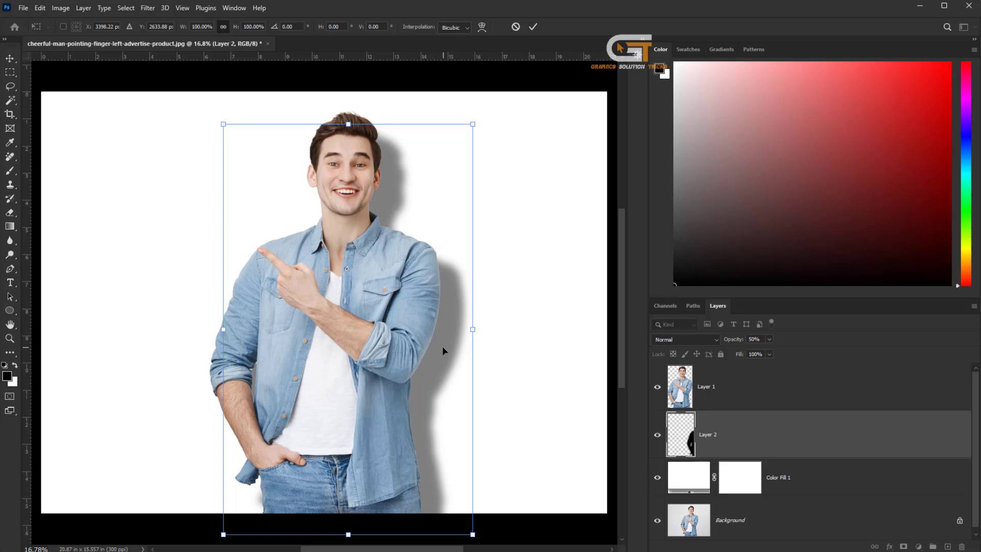
key(Return)
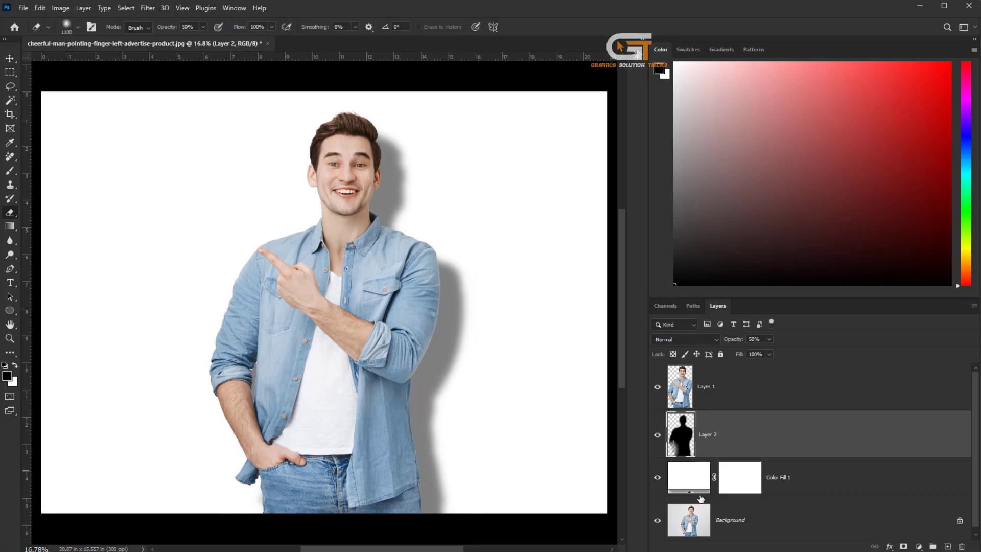
Step: Compare against the original photo by soloing Background, then switch to the Move tool
alt+click(658, 522)
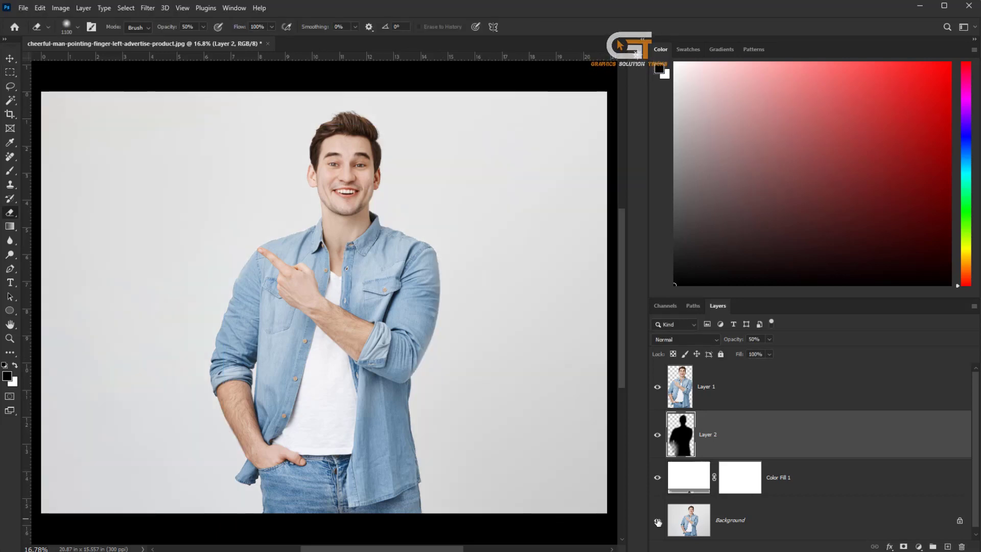
alt+click(659, 523)
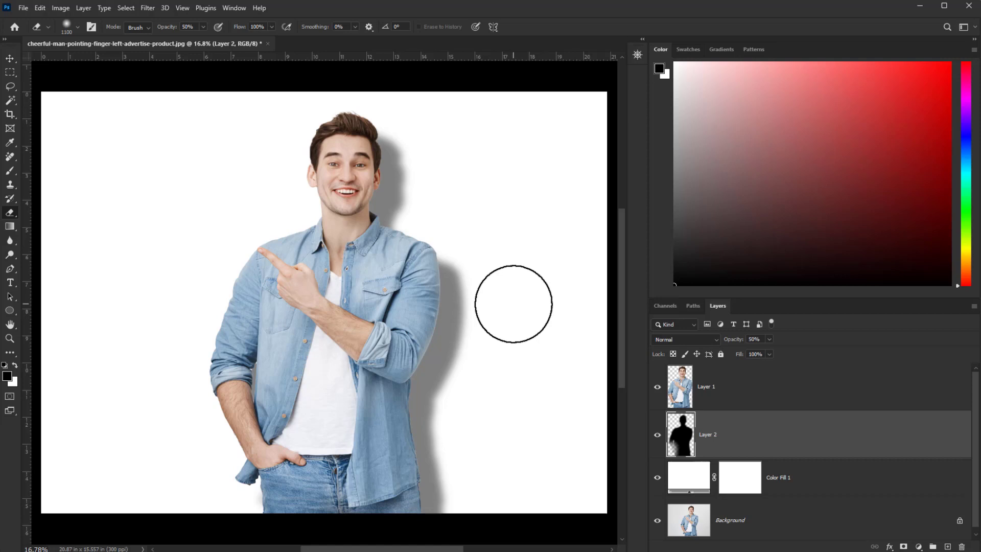
key(v)
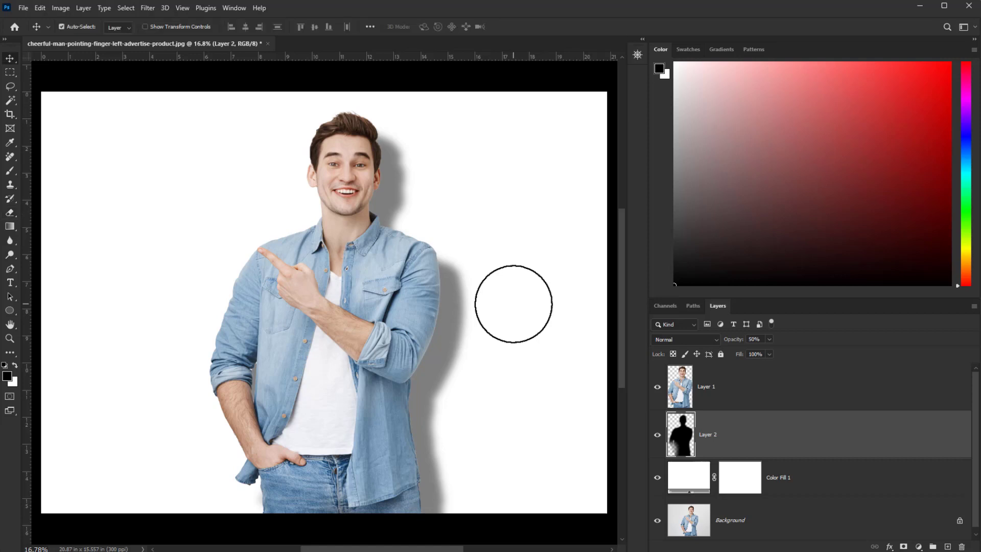